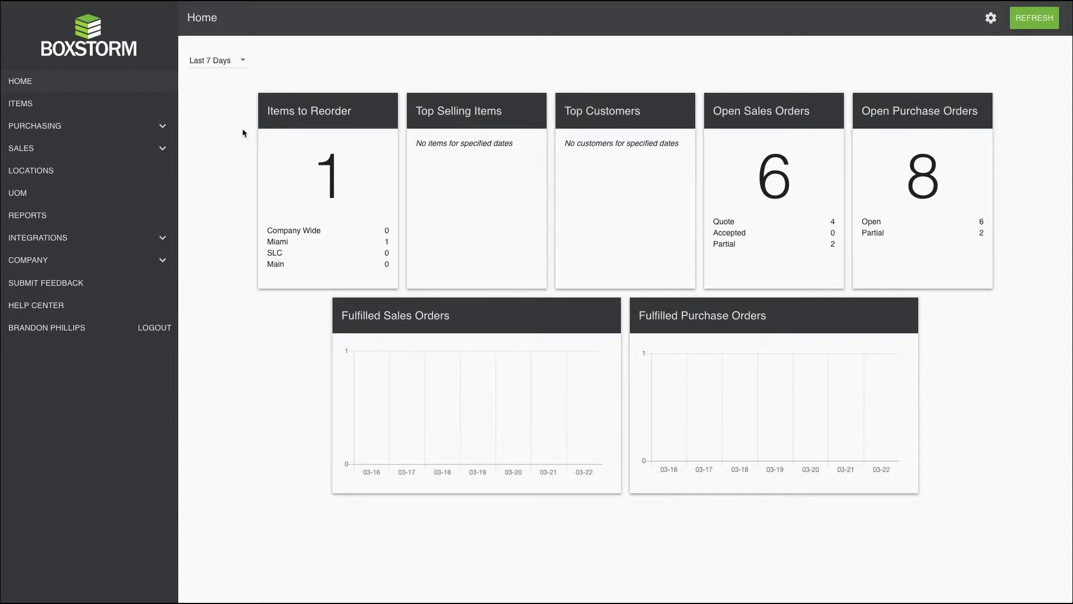
Step: Start an Item import from the Items list
left_click(58, 110)
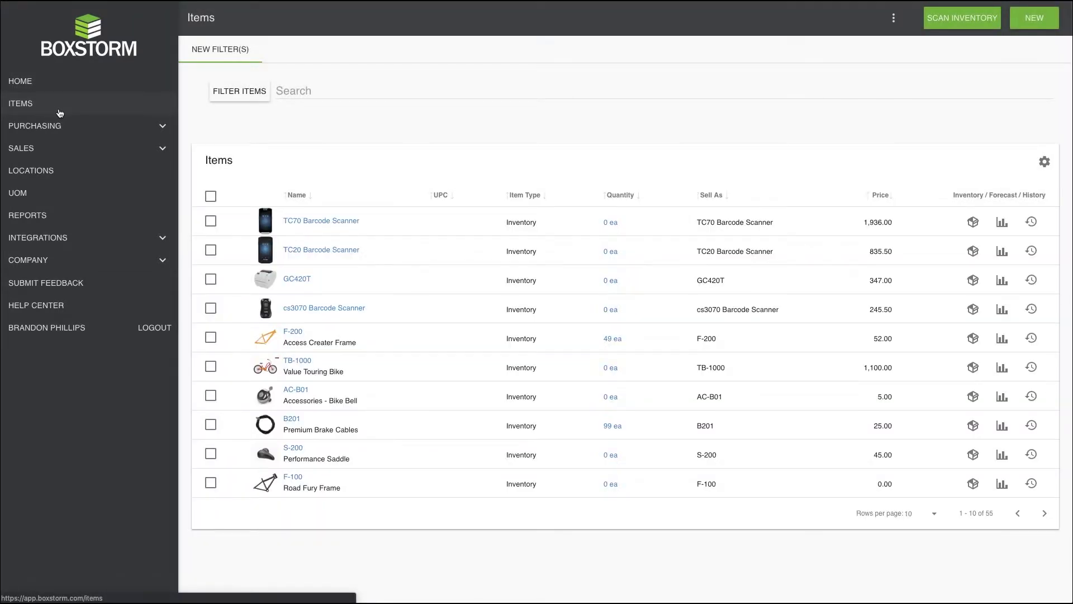
left_click(893, 17)
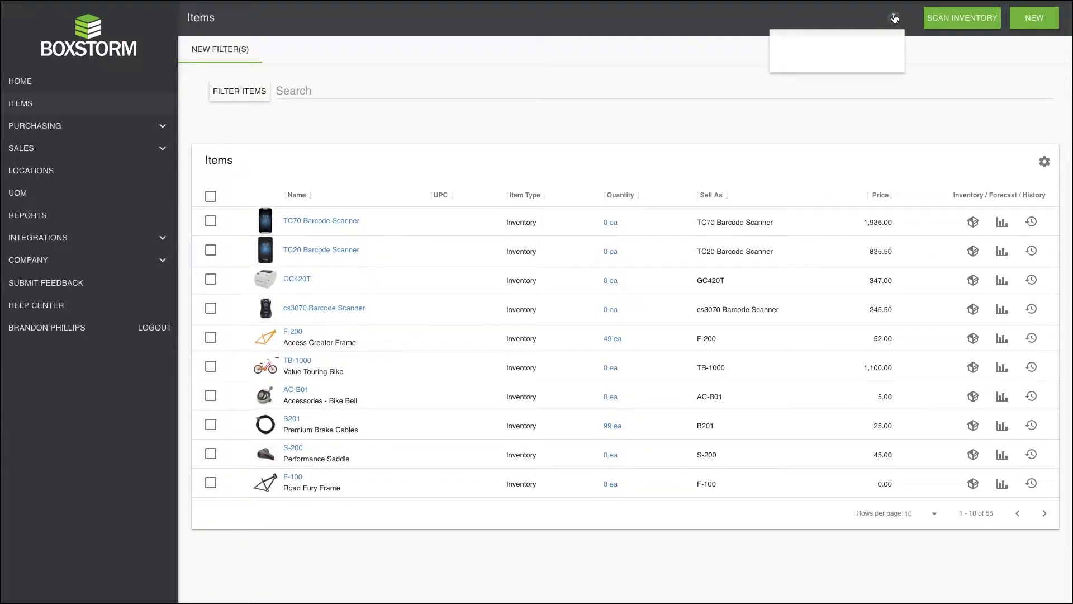
mouse_move(857, 67)
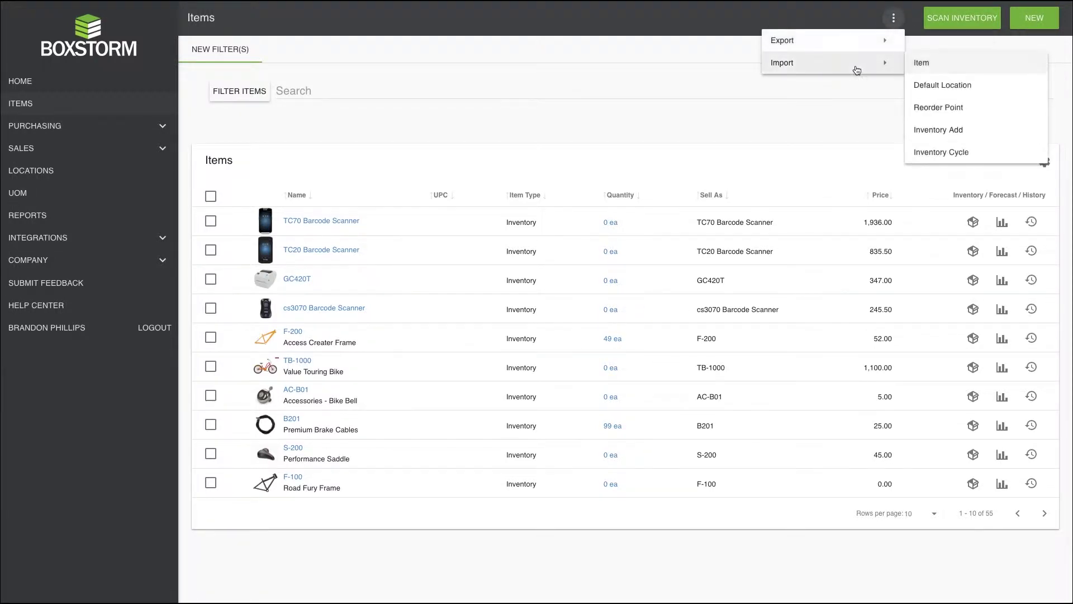
left_click(922, 63)
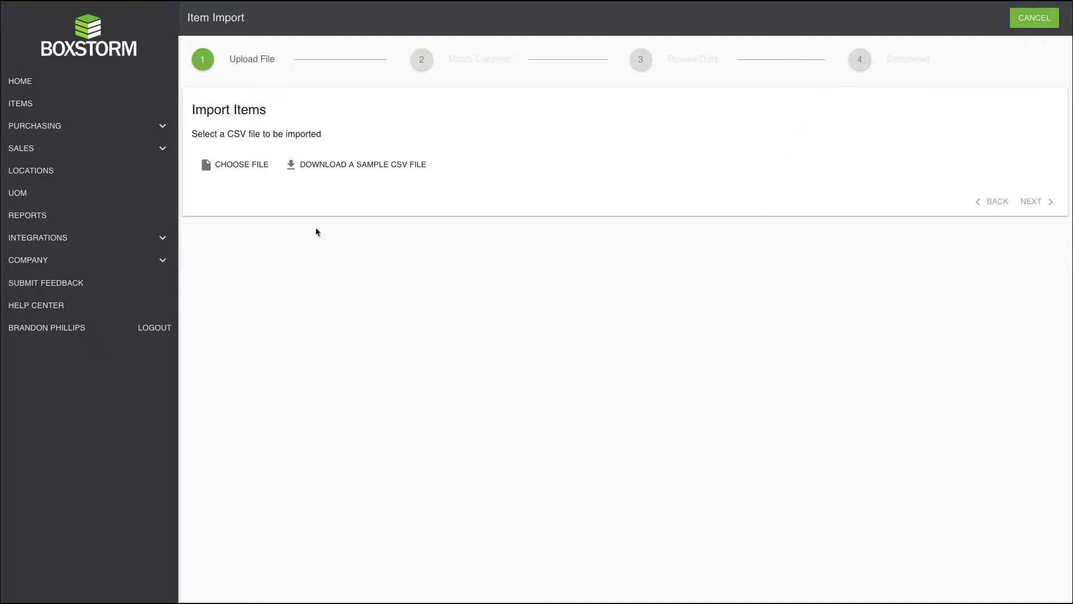
Step: Choose Item Sample.csv from Documents as the import file and continue to column matching
left_click(219, 169)
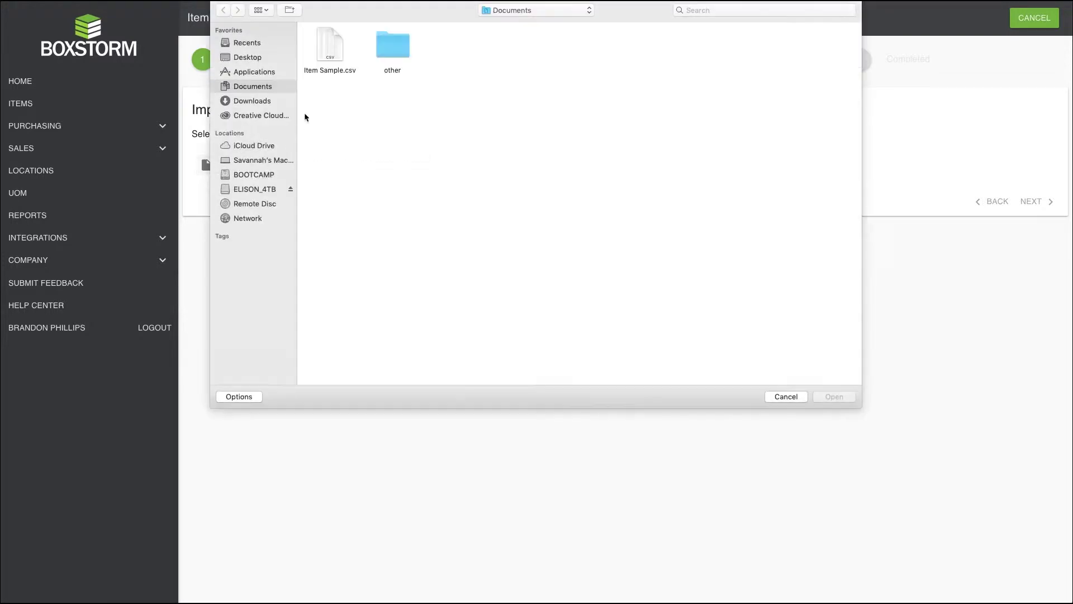
double_click(324, 46)
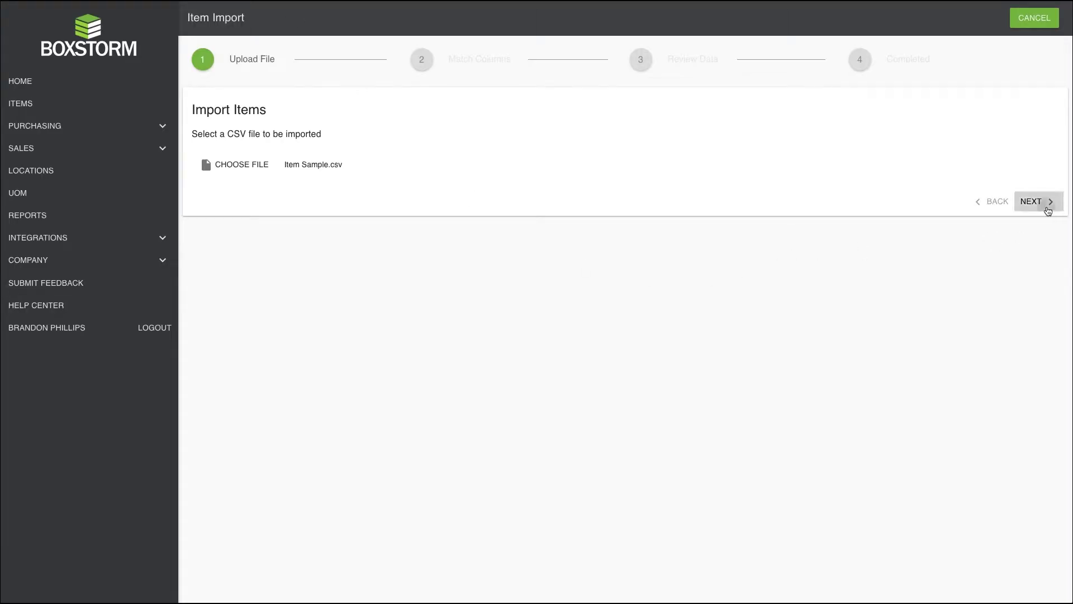
left_click(1046, 208)
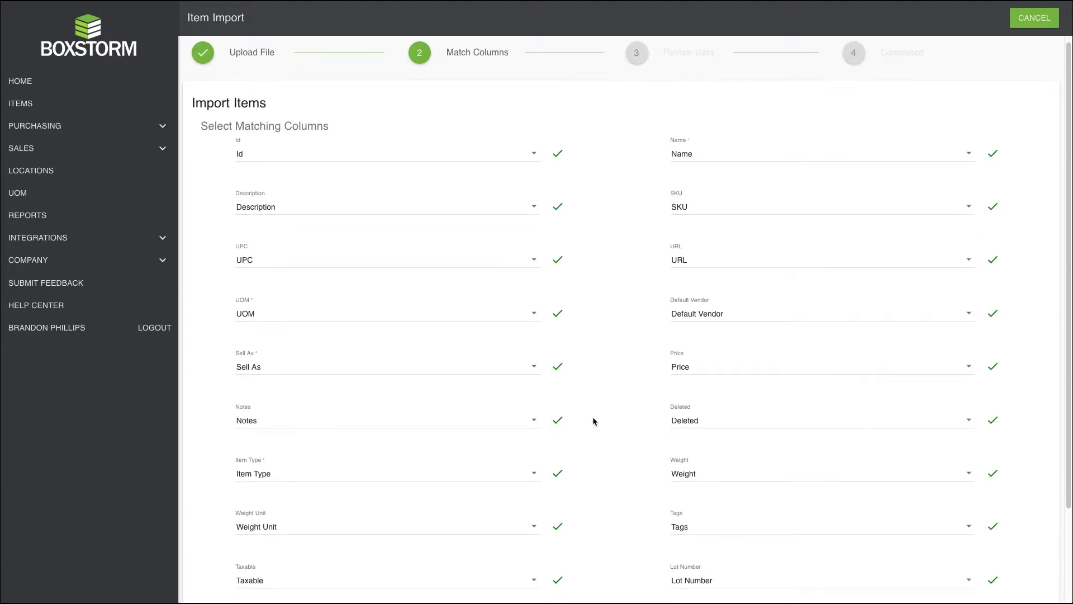
Step: Review the matching CSV columns for all item fields, from Id down to Expiration Date
scroll(593, 419, "down", 1)
scroll(594, 421, "down", 1)
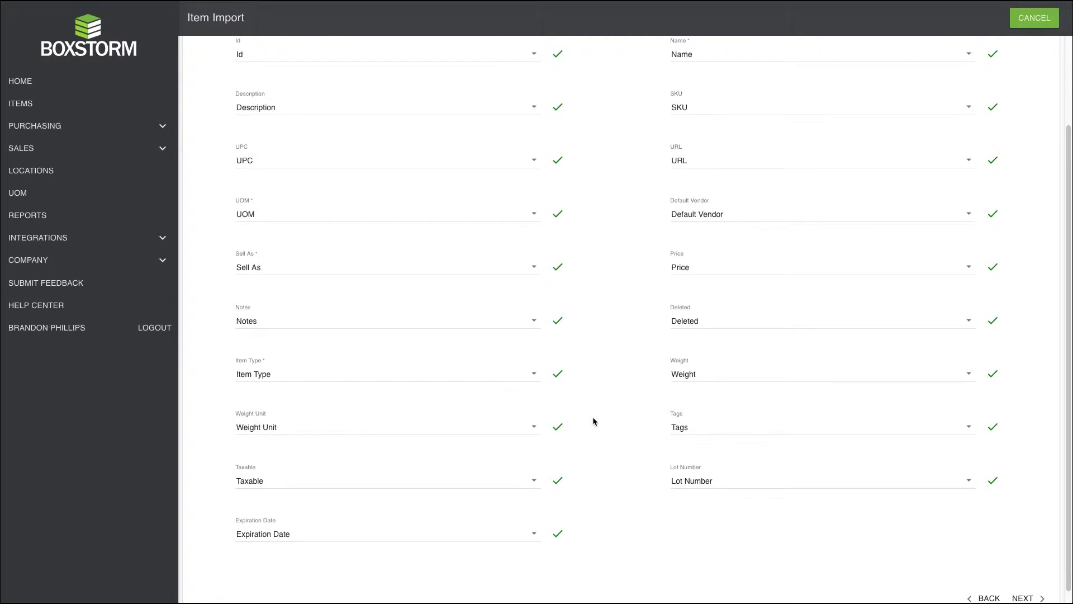
scroll(593, 421, "up", 1)
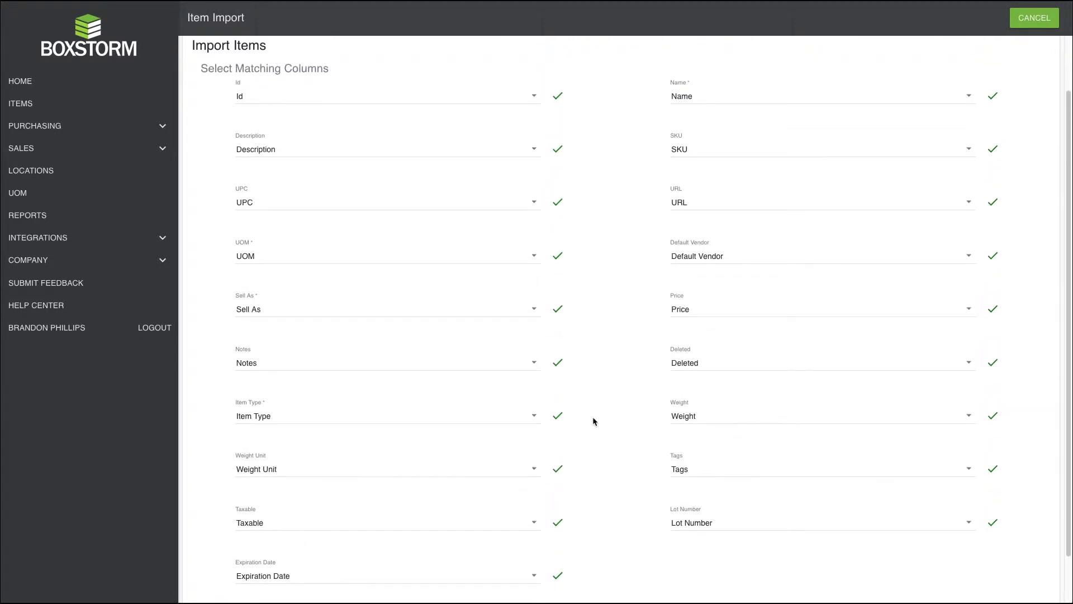
scroll(593, 421, "up", 1)
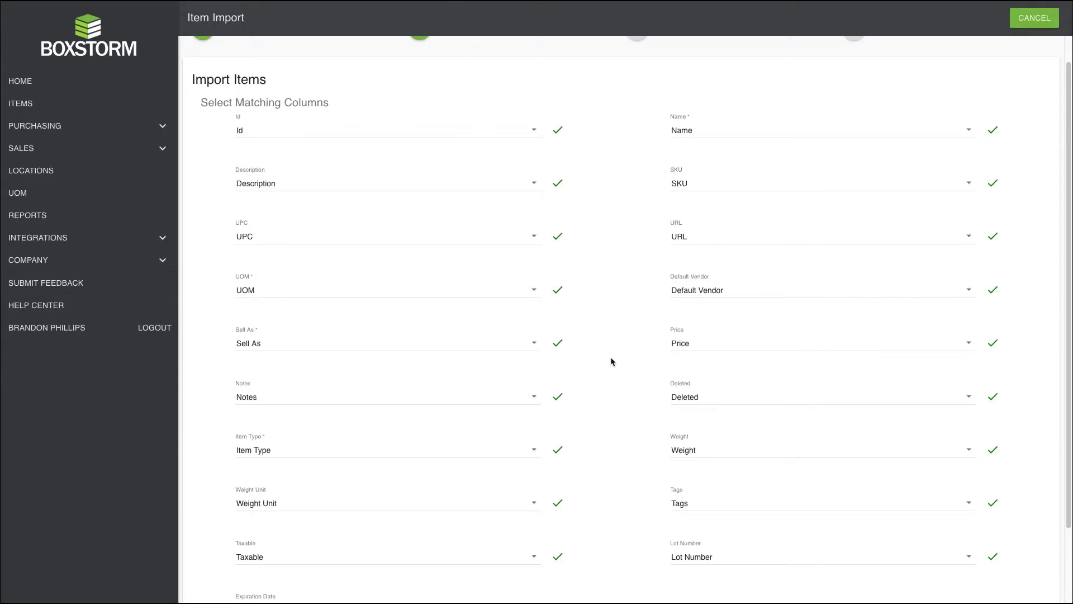
scroll(611, 362, "down", 1)
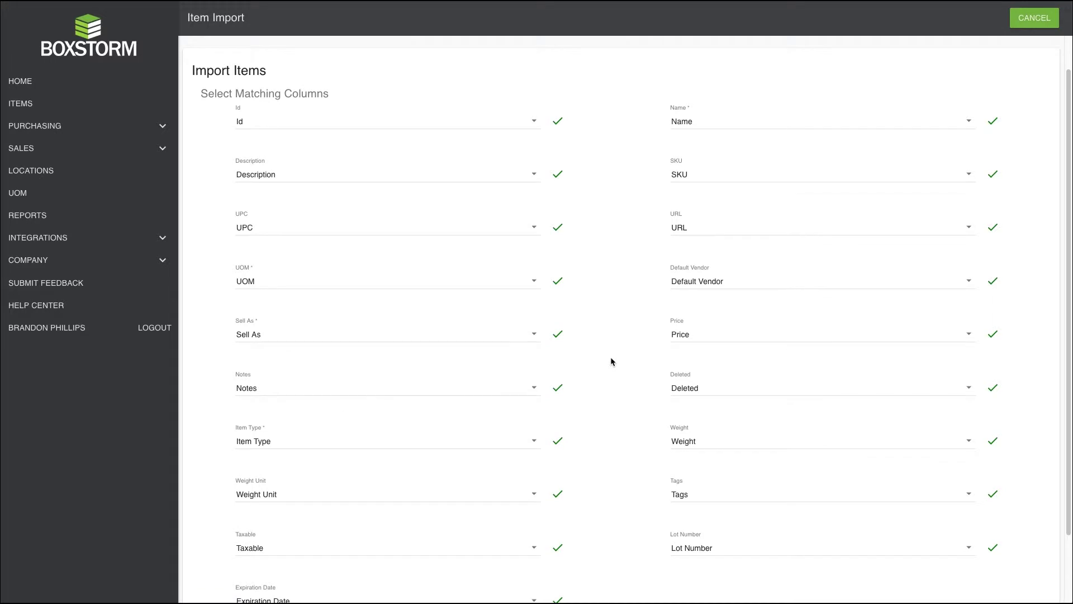
scroll(611, 362, "down", 2)
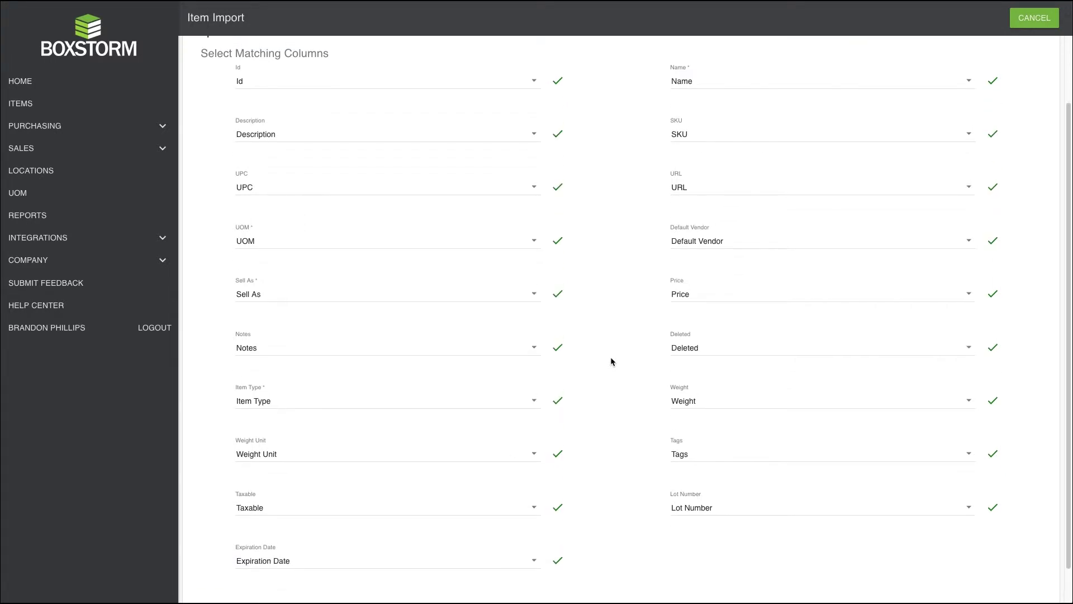
scroll(611, 360, "up", 2)
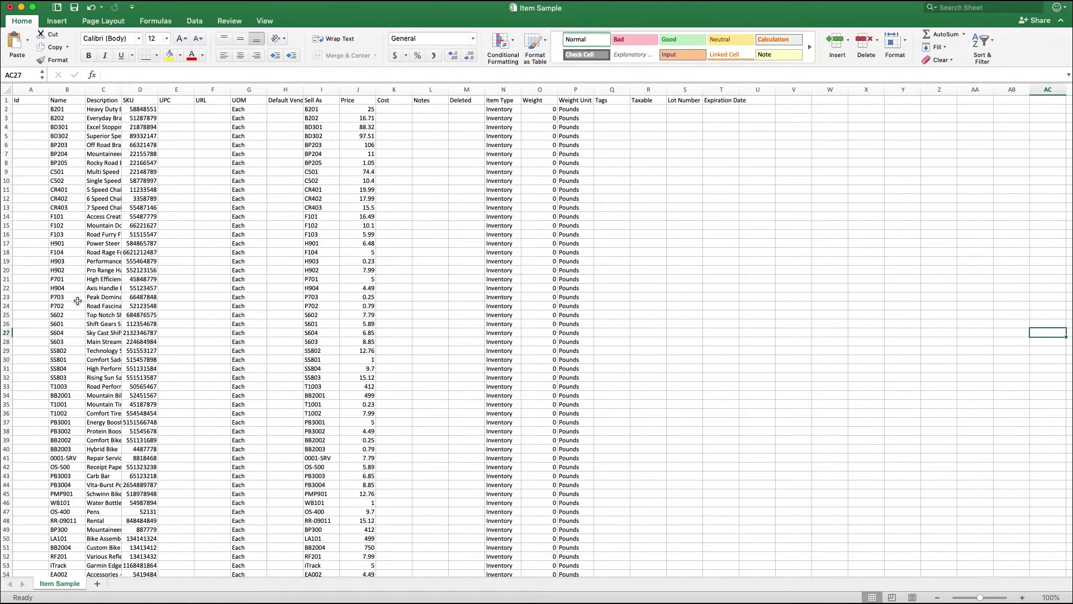
Step: Switch to Excel and examine the column headers and item rows in the Item Sample spreadsheet
scroll(93, 309, "down", 1)
scroll(92, 308, "down", 5)
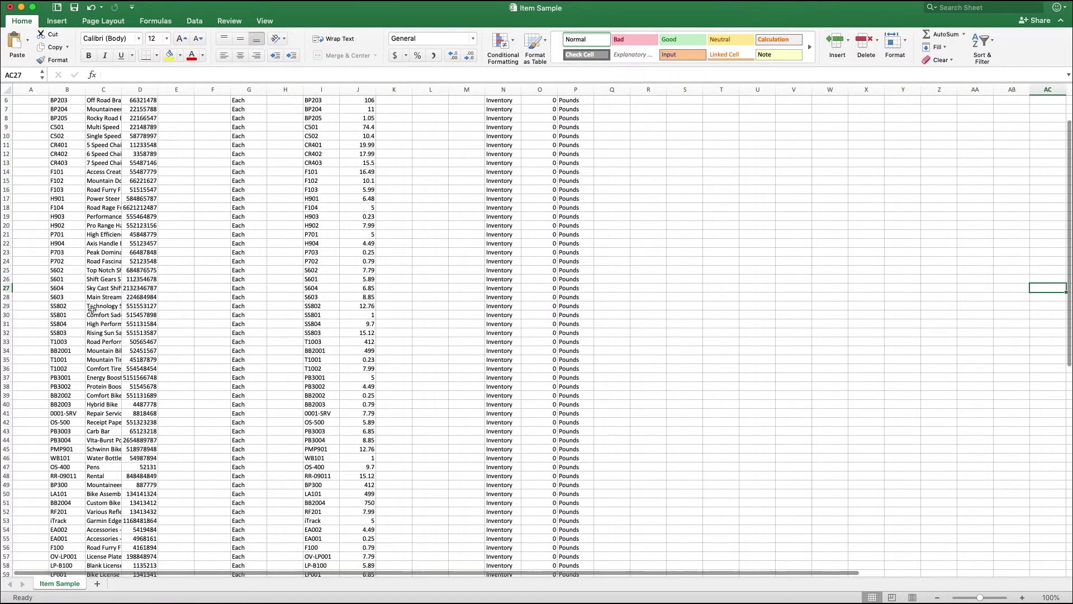
scroll(92, 310, "down", 7)
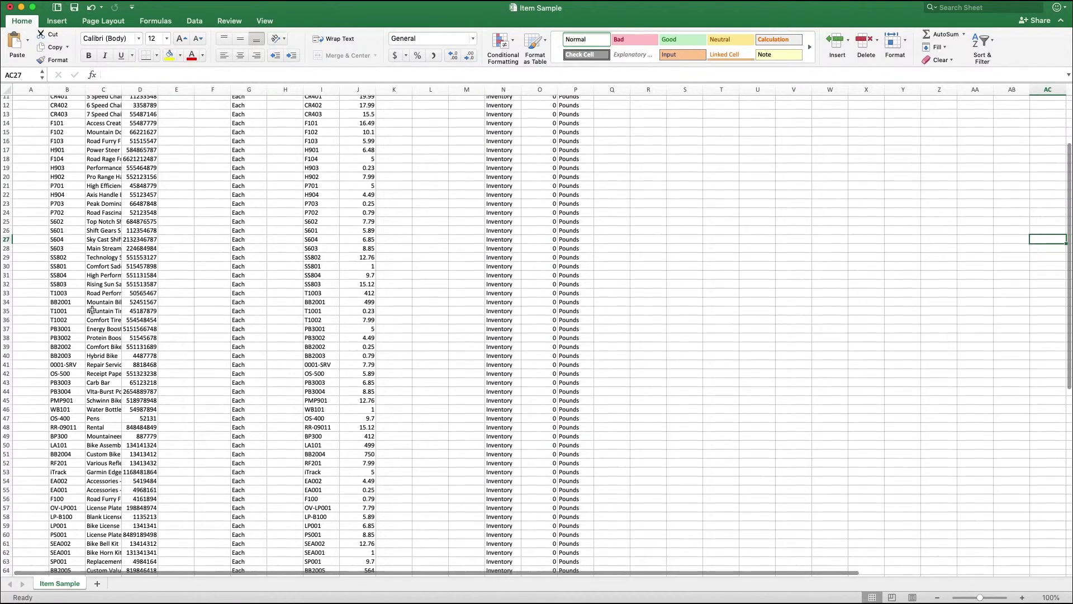
scroll(93, 310, "down", 13)
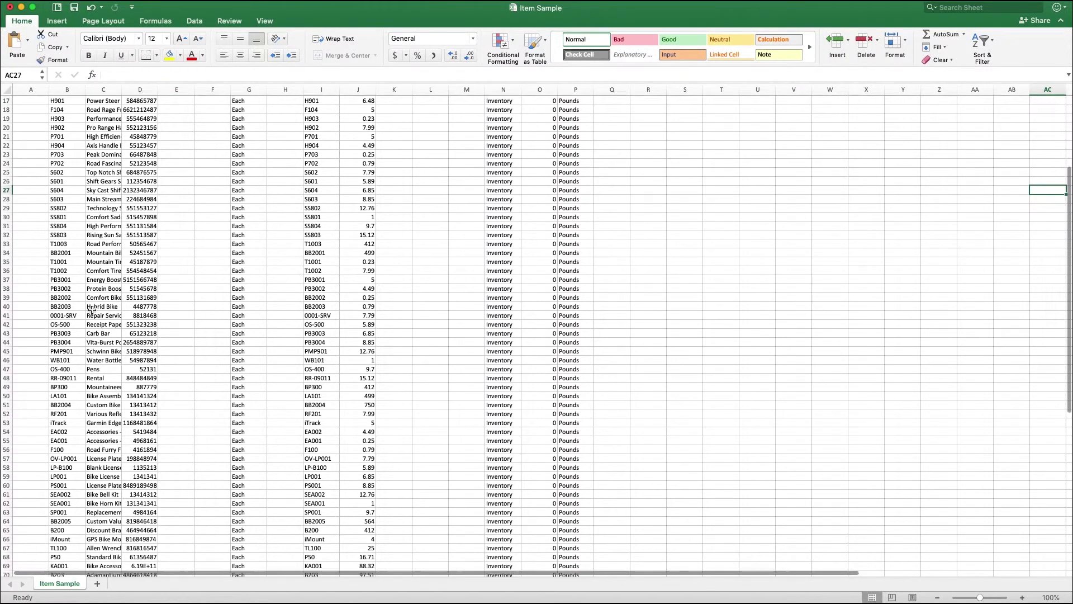
scroll(93, 309, "down", 4)
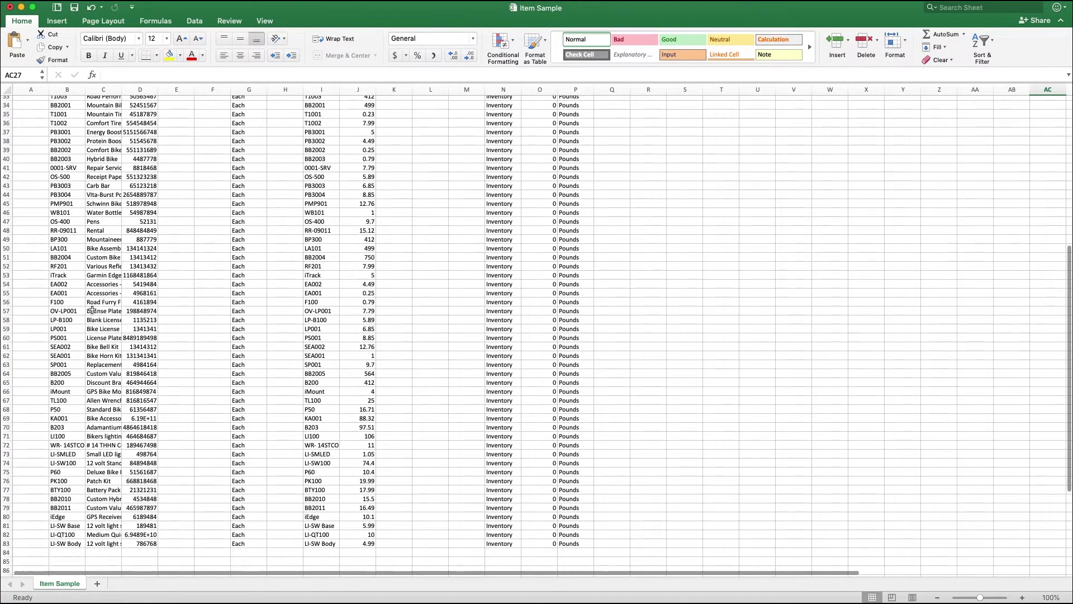
scroll(92, 310, "down", 3)
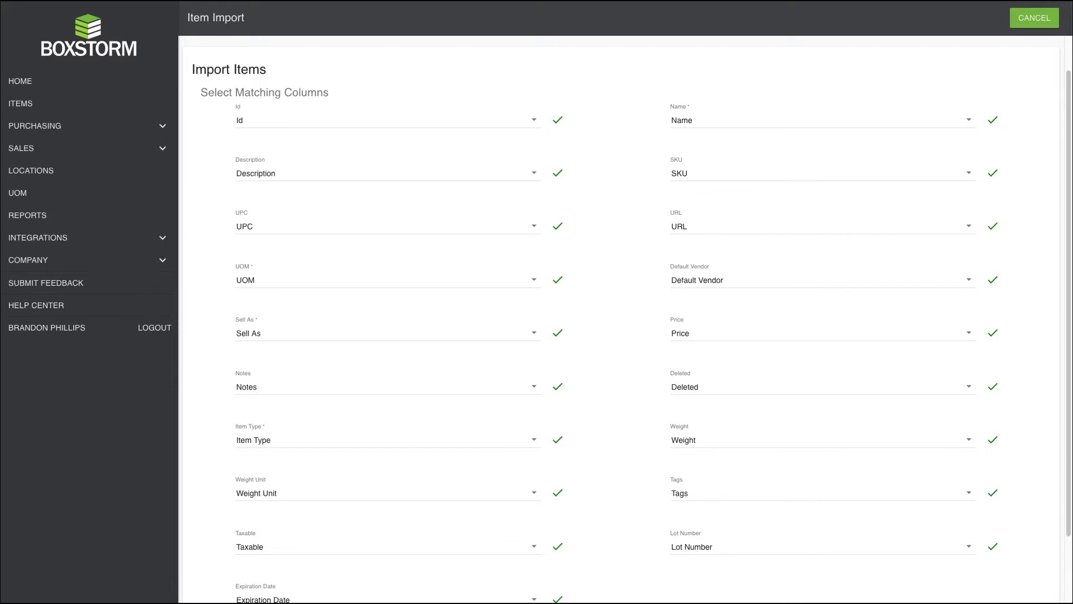
Step: In Boxstorm, check the column choices for the Id field, keeping Id, and compare them with the Item Sample spreadsheet in Excel
left_click(276, 127)
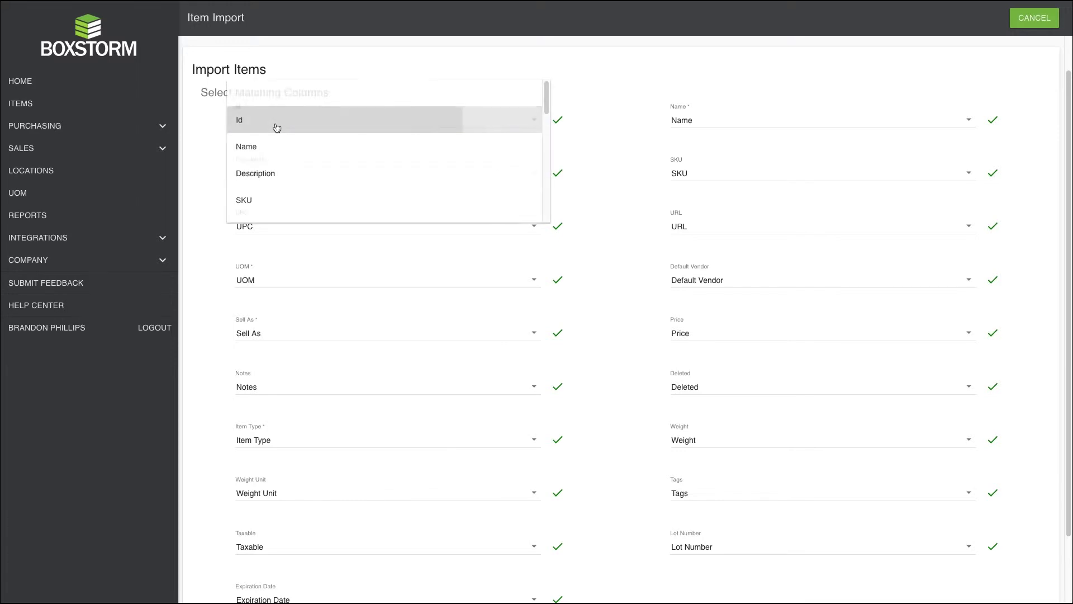
left_click(276, 127)
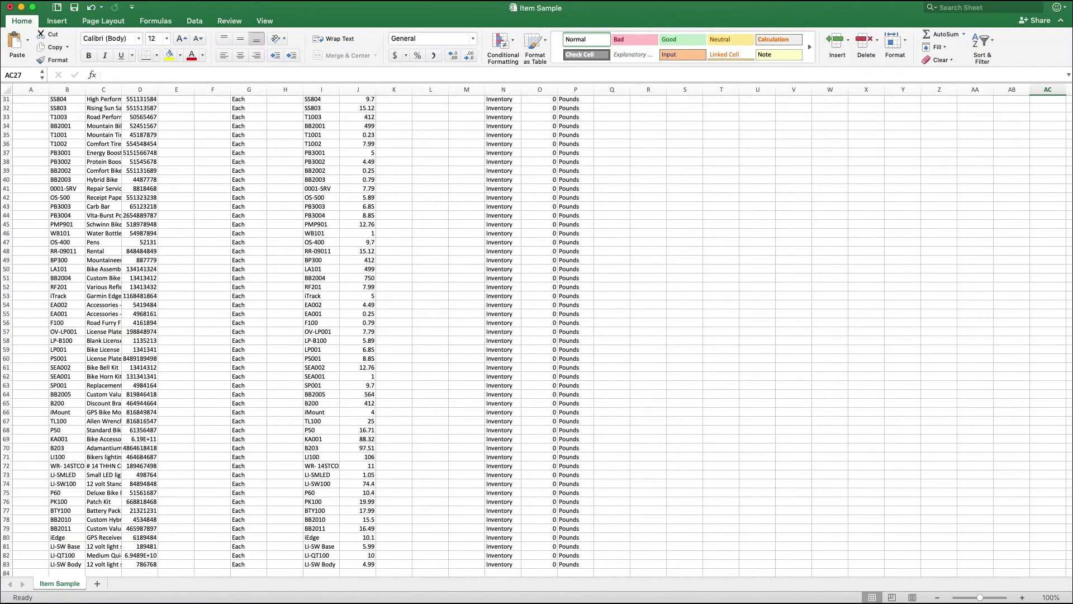
scroll(39, 107, "down", 3)
scroll(39, 107, "up", 12)
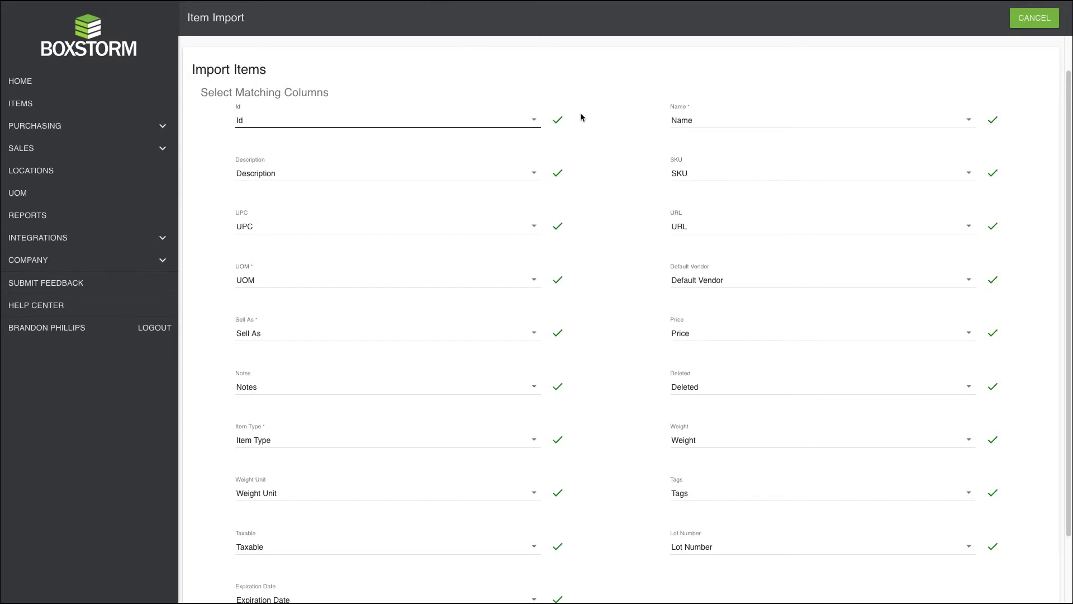
Step: Return to Boxstorm, accept the matched columns and continue to the data review
scroll(774, 254, "up", 1)
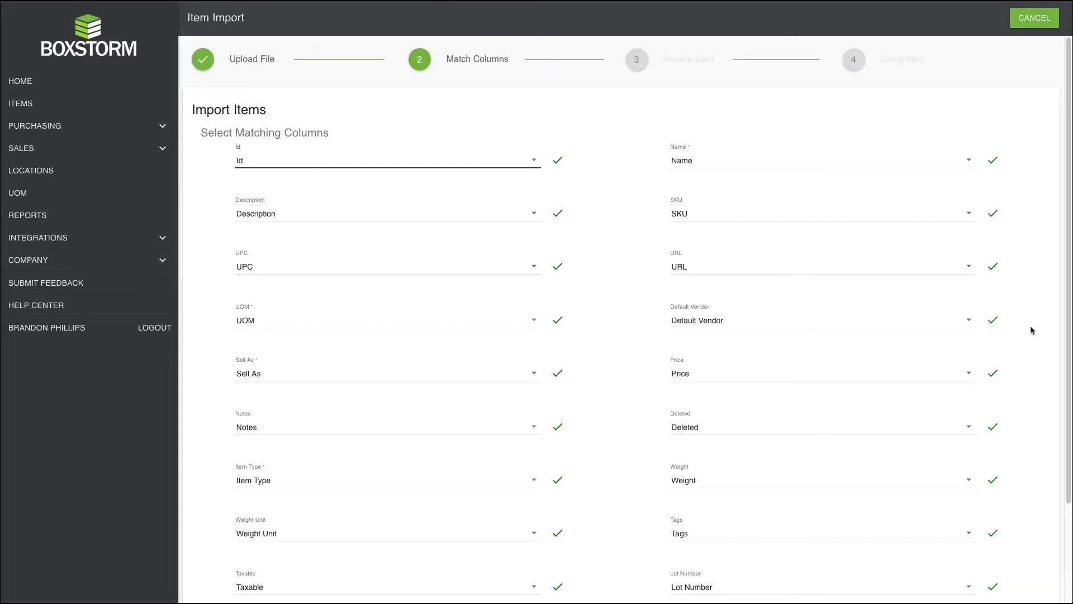
scroll(1032, 329, "down", 3)
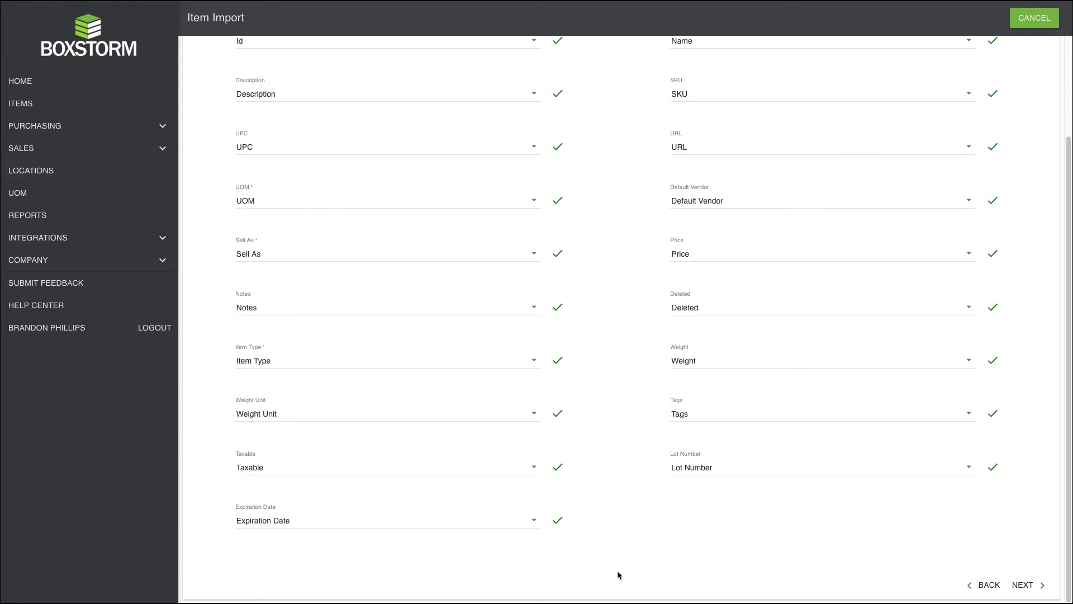
left_click(1023, 590)
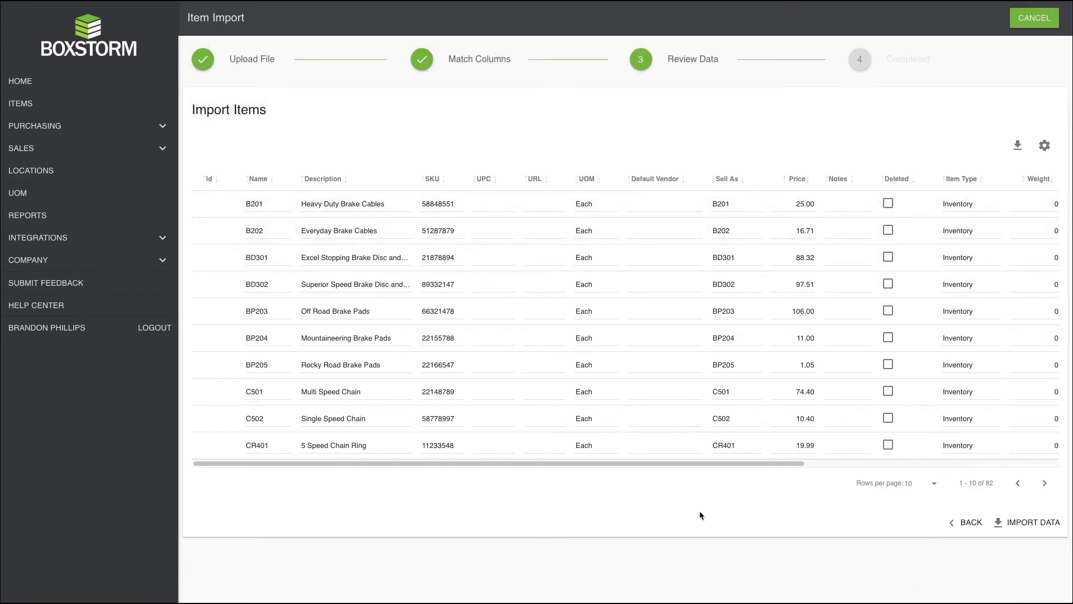
Step: Page through the items under review and mark T1001 Mountain Tire and PB3001 Energy Boost Power Bar as deleted
left_click(1043, 484)
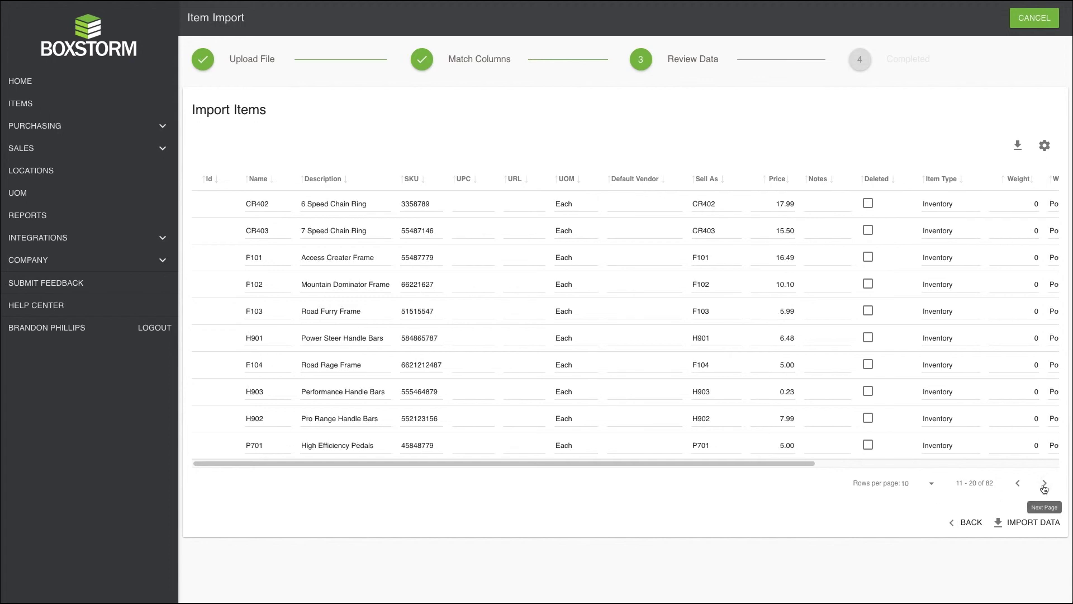
left_click(1044, 484)
left_click(1043, 484)
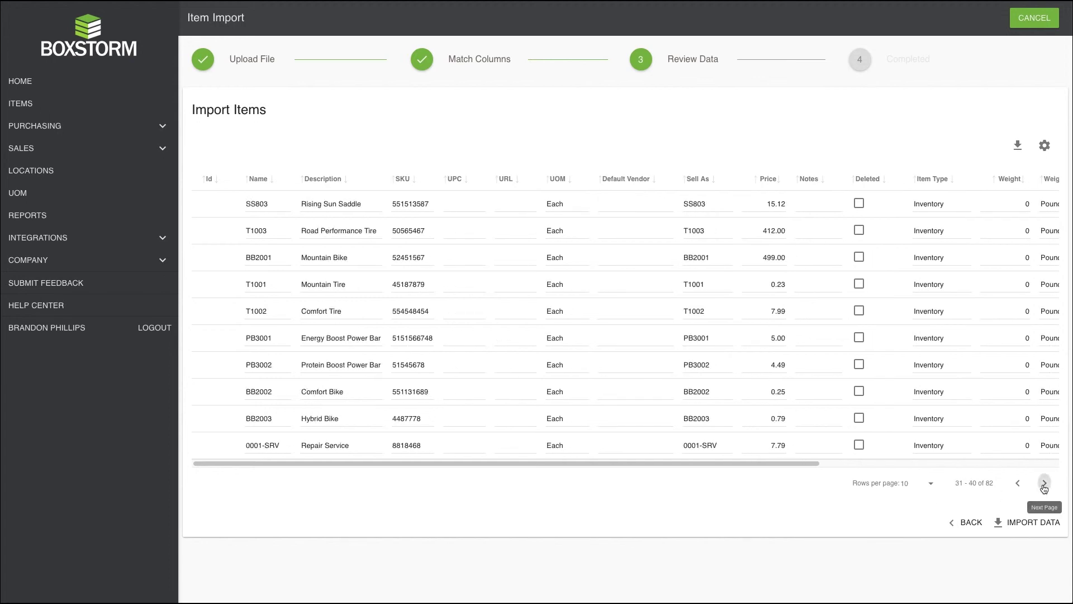
left_click(859, 285)
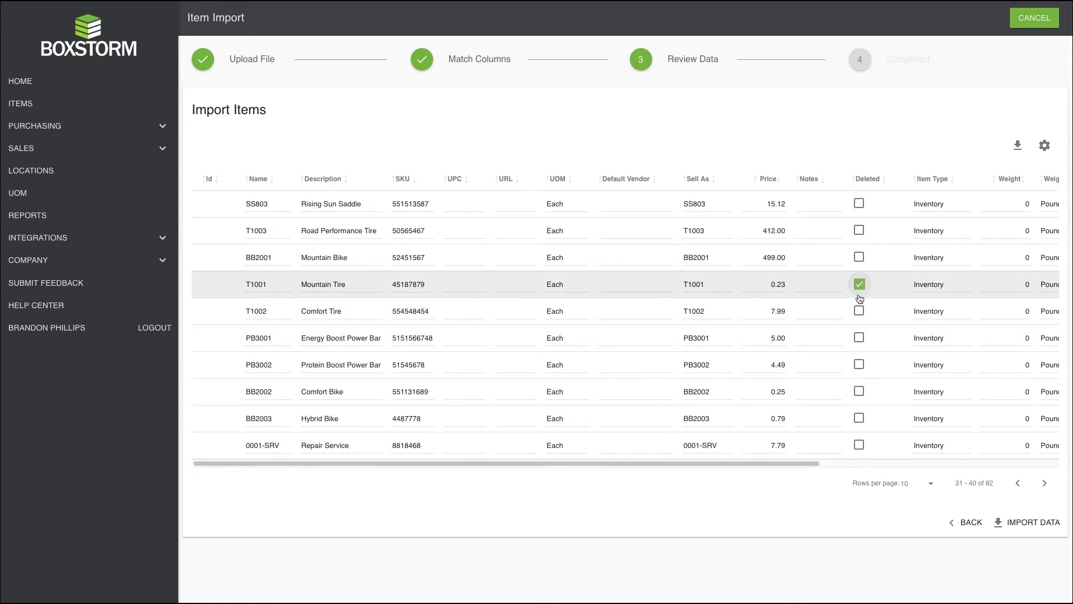
left_click(860, 339)
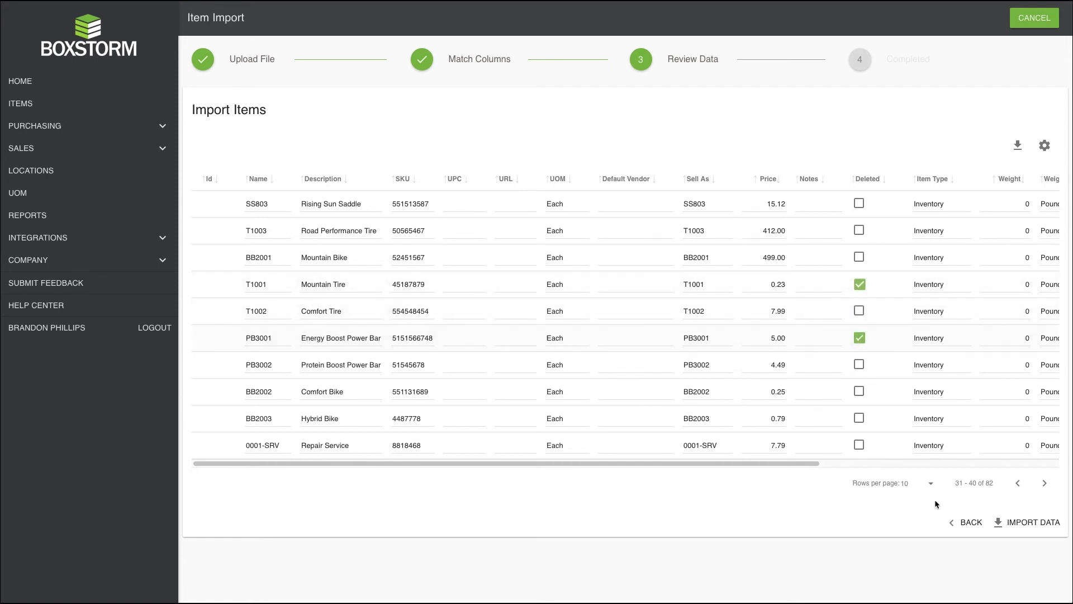
Step: Import the reviewed item data and return to the Home dashboard
left_click(1034, 523)
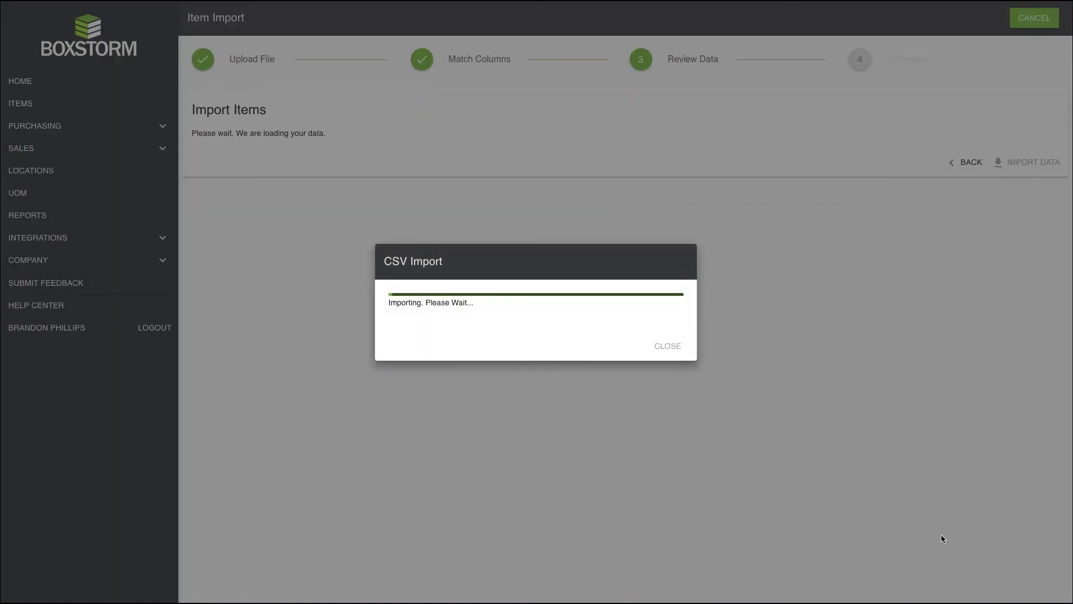
left_click(11, 81)
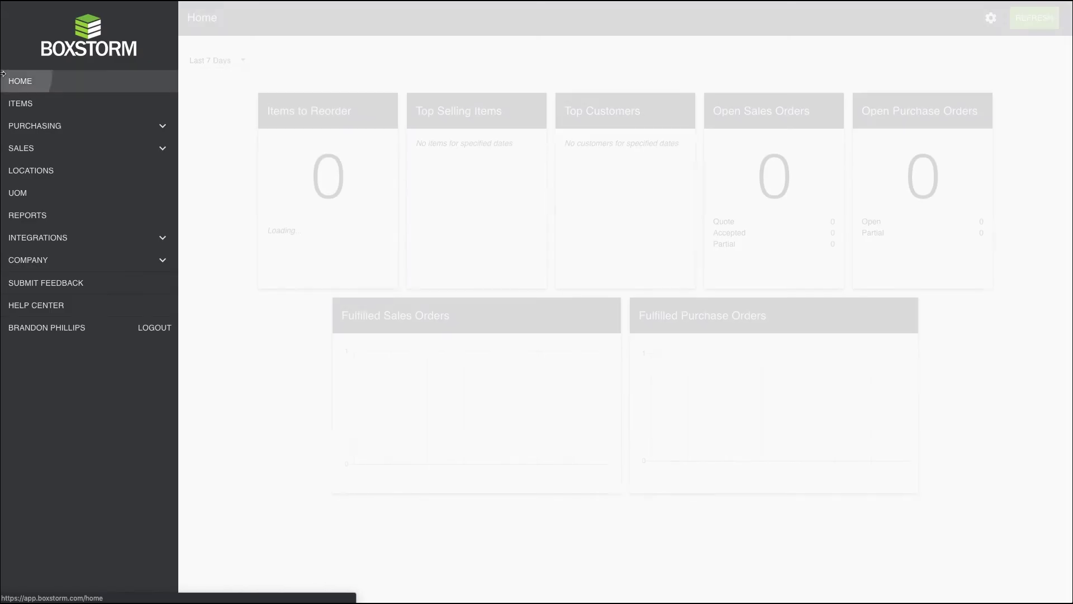